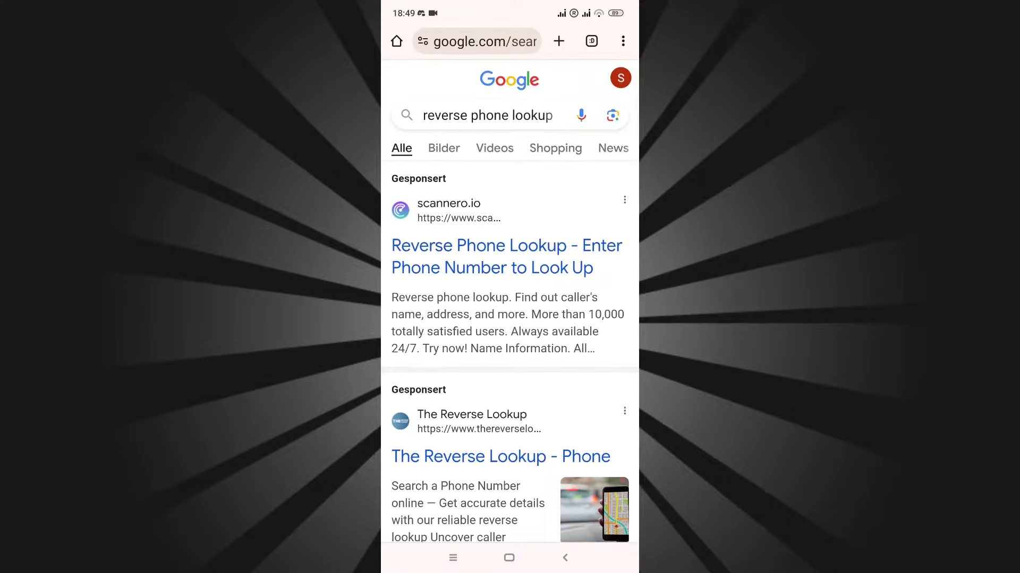
scroll(510, 423, down, 3)
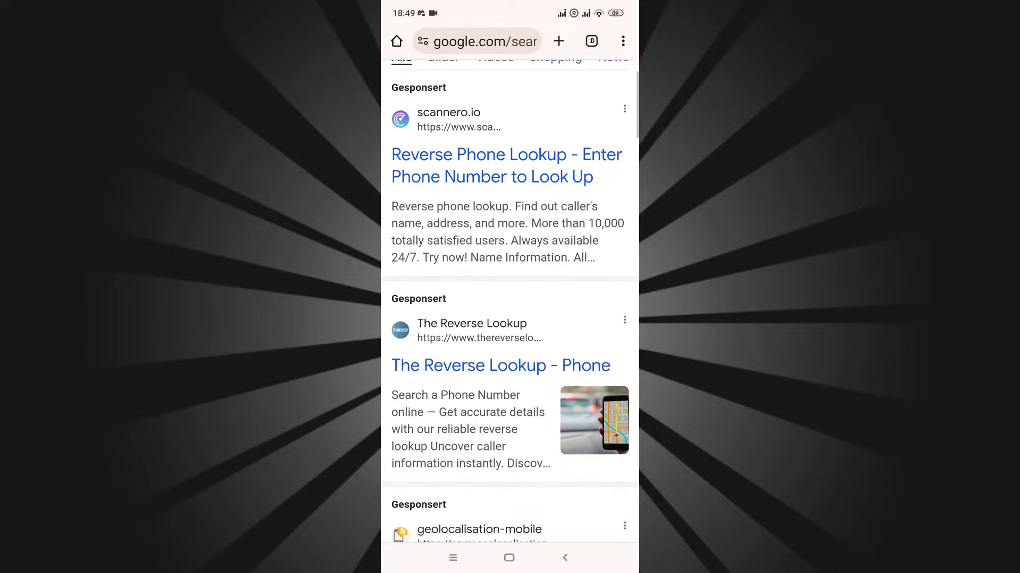
scroll(510, 319, down, 2)
scroll(510, 318, down, 3)
scroll(511, 319, down, 3)
scroll(511, 319, down, 2)
scroll(510, 319, down, 1)
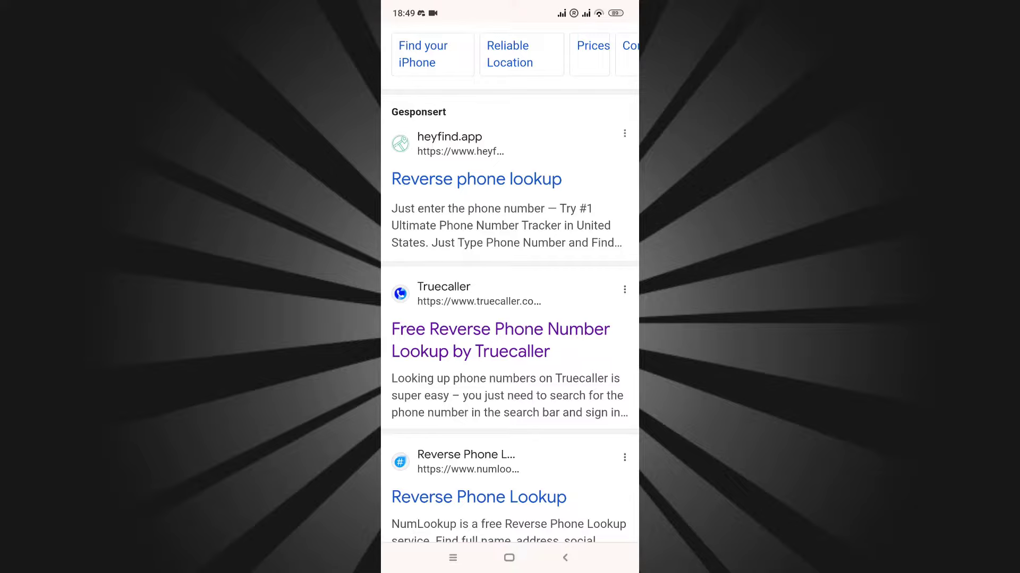
Open Truecaller's reverse phone lookup from Google and keep Serbia (+381) as the country code.
click(500, 340)
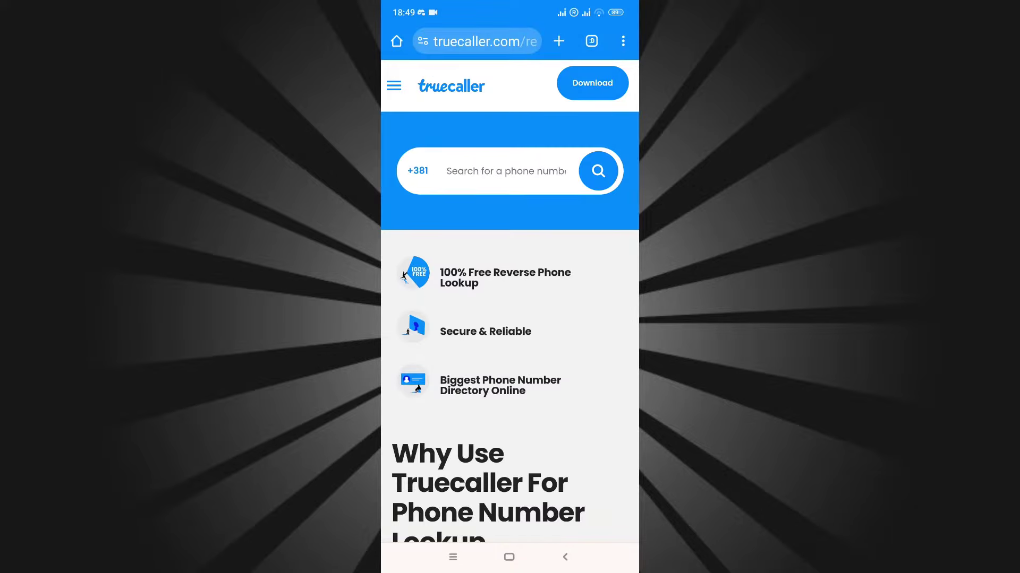
click(417, 171)
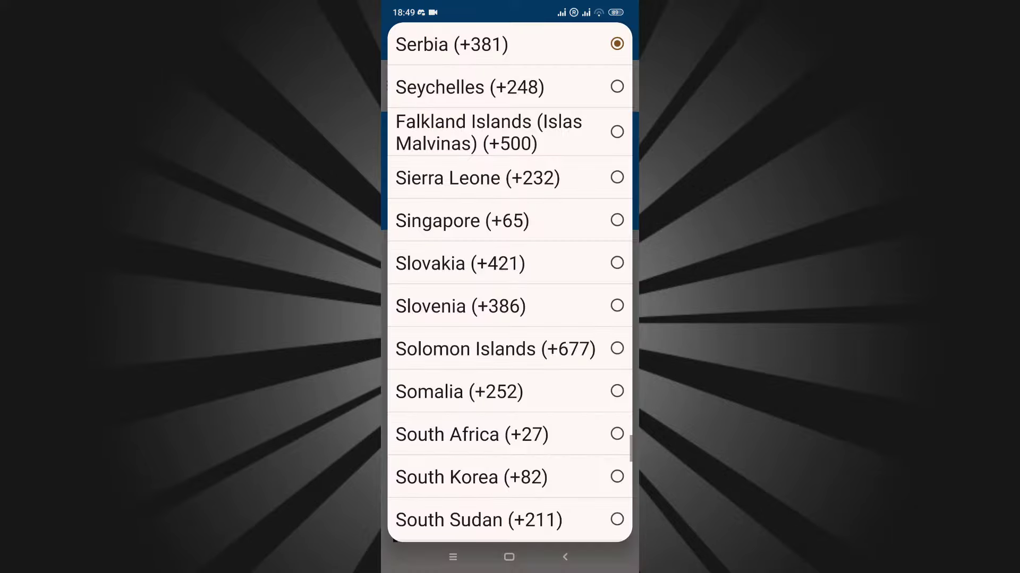
scroll(510, 287, down, 5)
scroll(509, 287, down, 3)
scroll(510, 287, down, 5)
scroll(510, 287, down, 3)
scroll(510, 286, down, 5)
scroll(510, 287, down, 3)
scroll(510, 287, down, 1)
scroll(510, 287, up, 10)
scroll(510, 286, up, 5)
scroll(510, 288, up, 5)
scroll(509, 287, up, 5)
scroll(510, 287, up, 5)
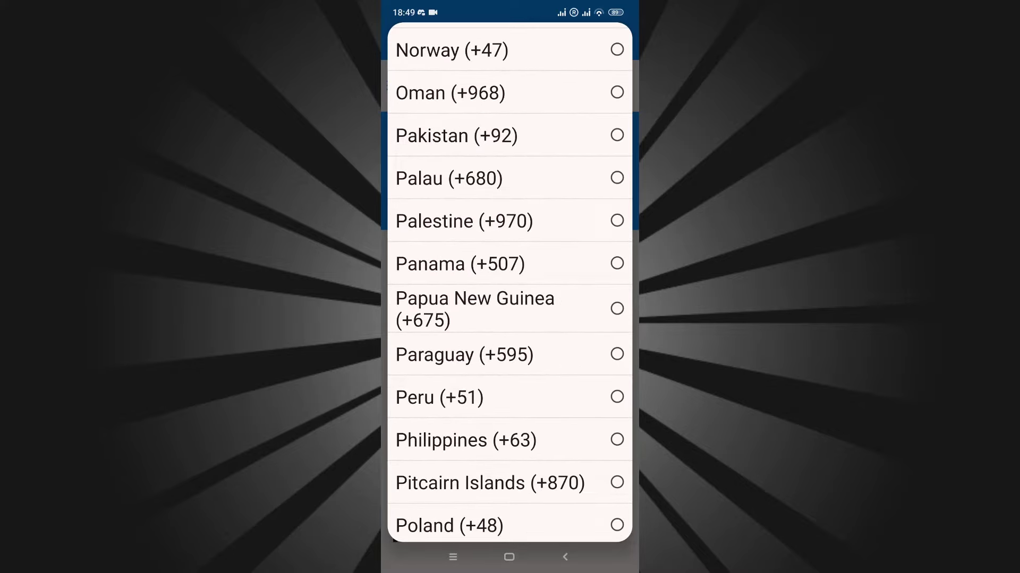
click(565, 557)
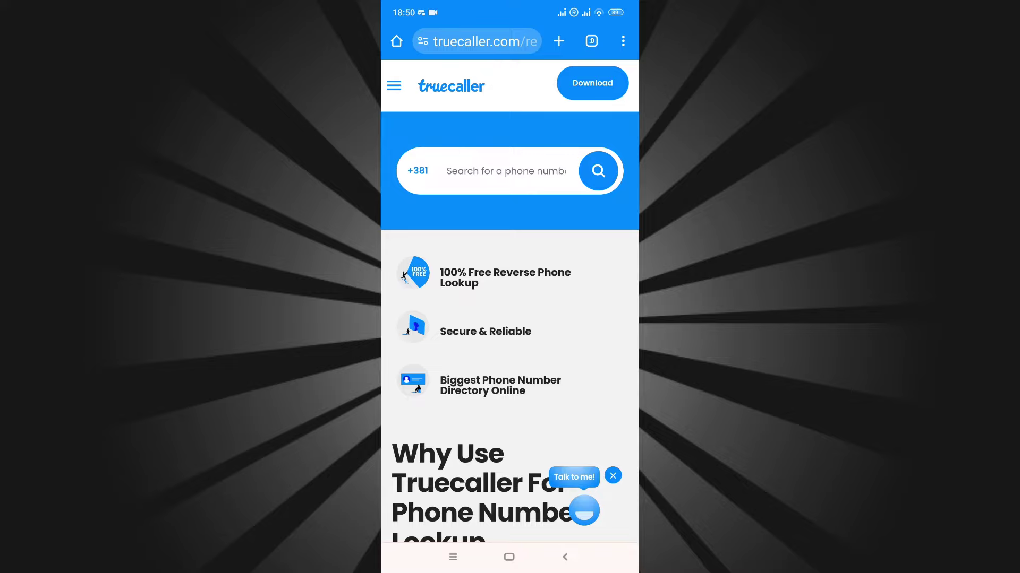
text(631)
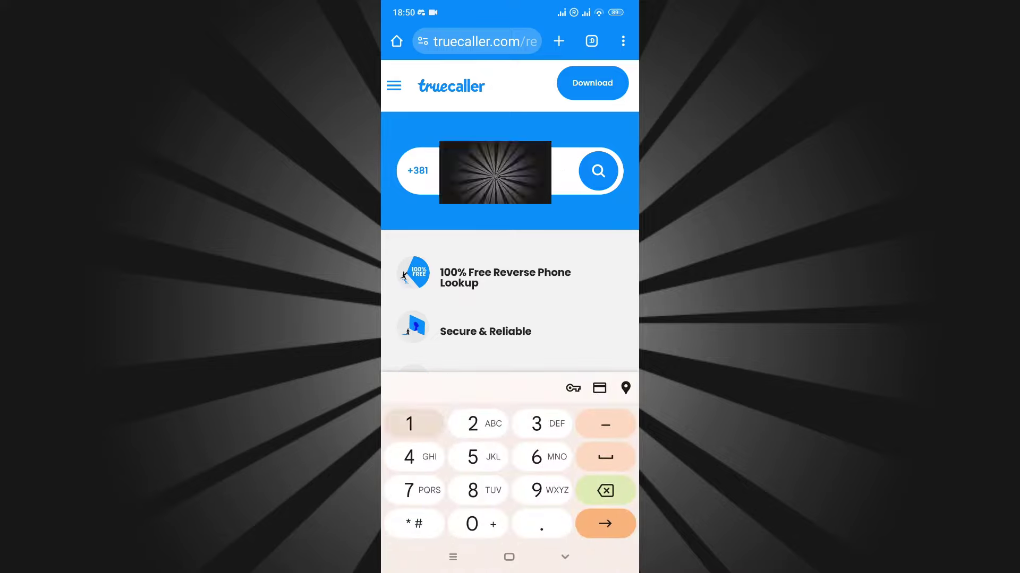
text(831)
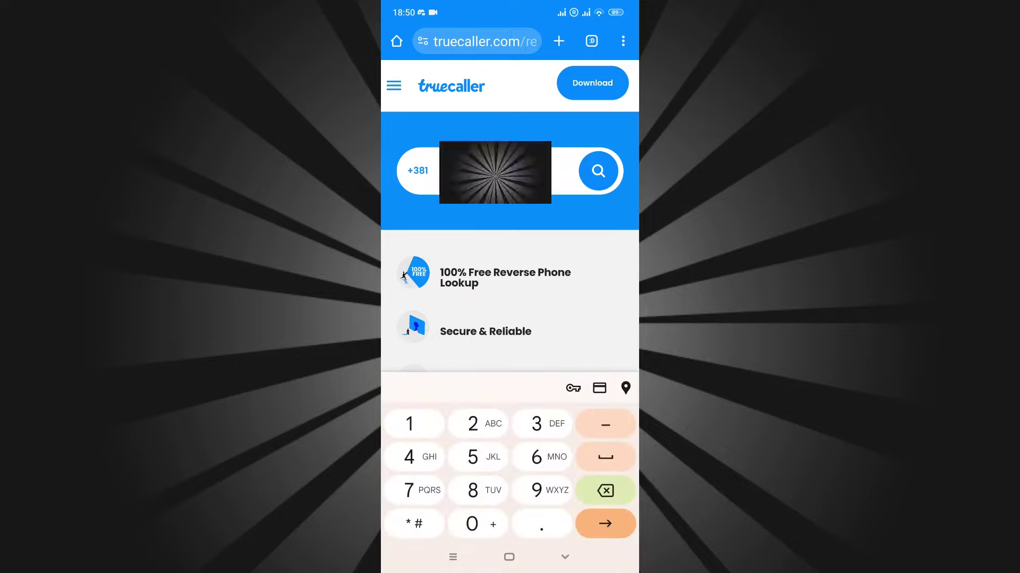
Submit the +381 number search and review the result: no name yet, Serbia, local time 18:50.
key(Return)
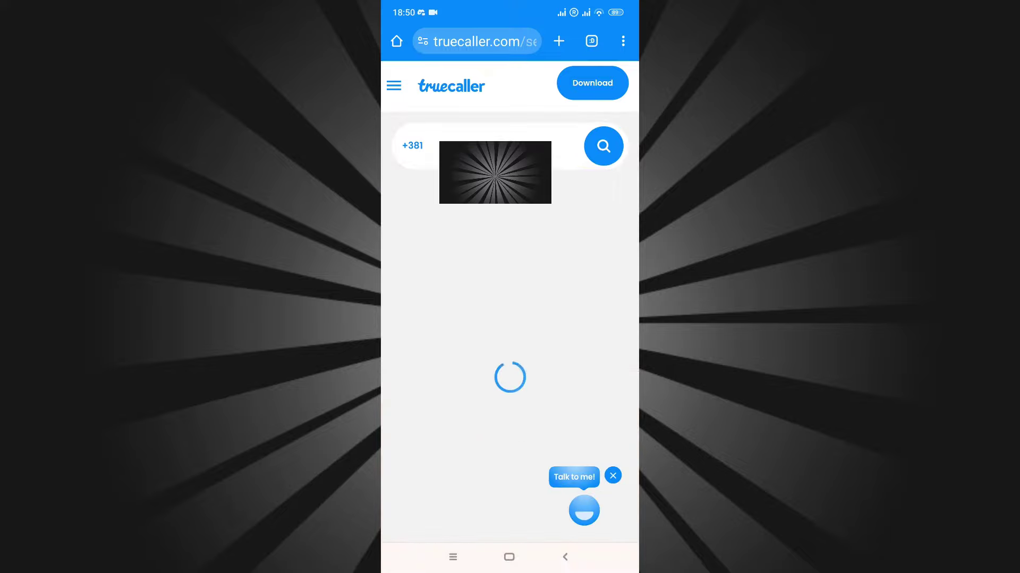